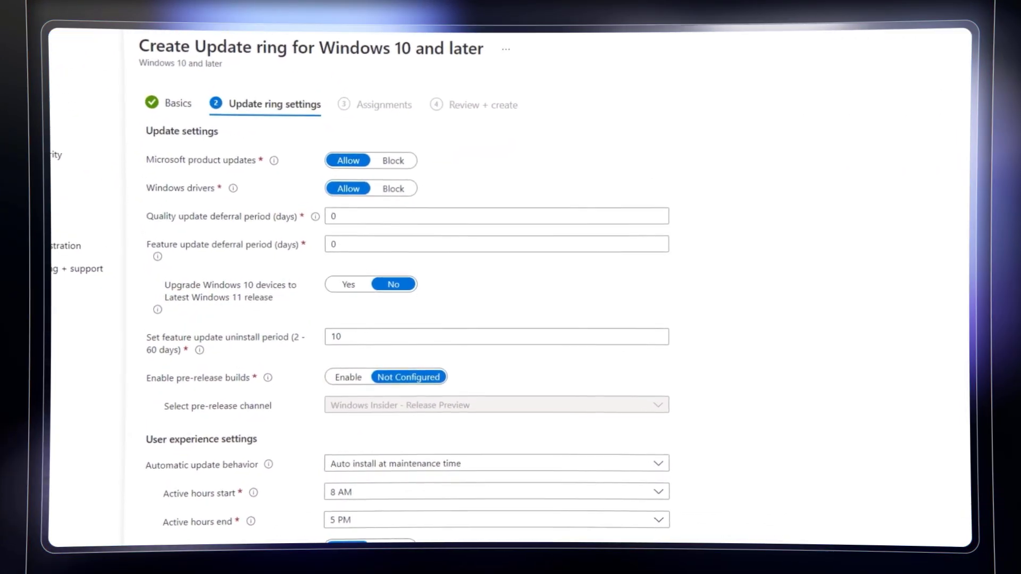
# Step: Scroll down through the Autopatch update ring's settings to review them
pyautogui.scroll(-4, 497, 309)
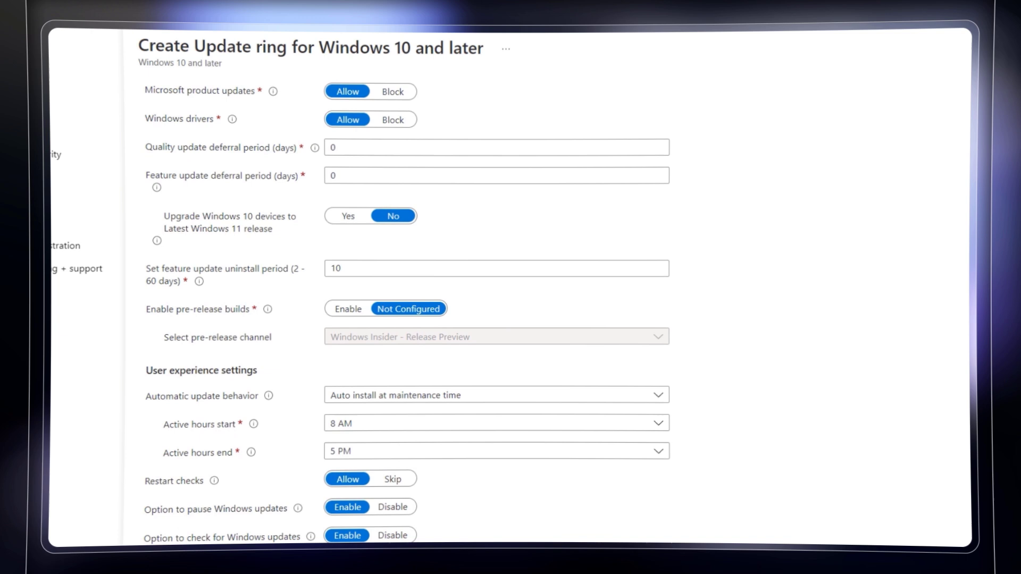
pyautogui.scroll(-4, 497, 309)
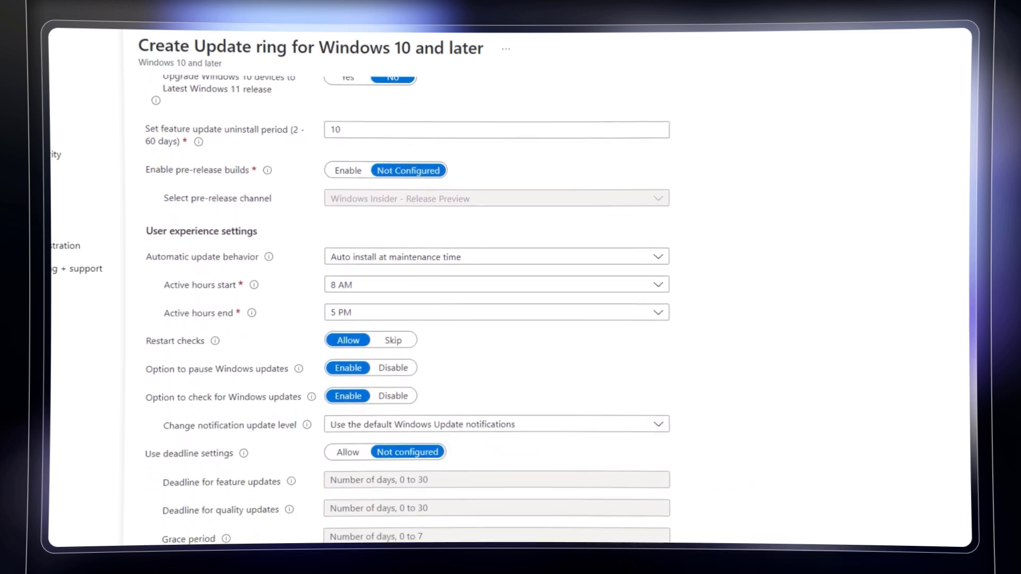
pyautogui.scroll(-1, 497, 308)
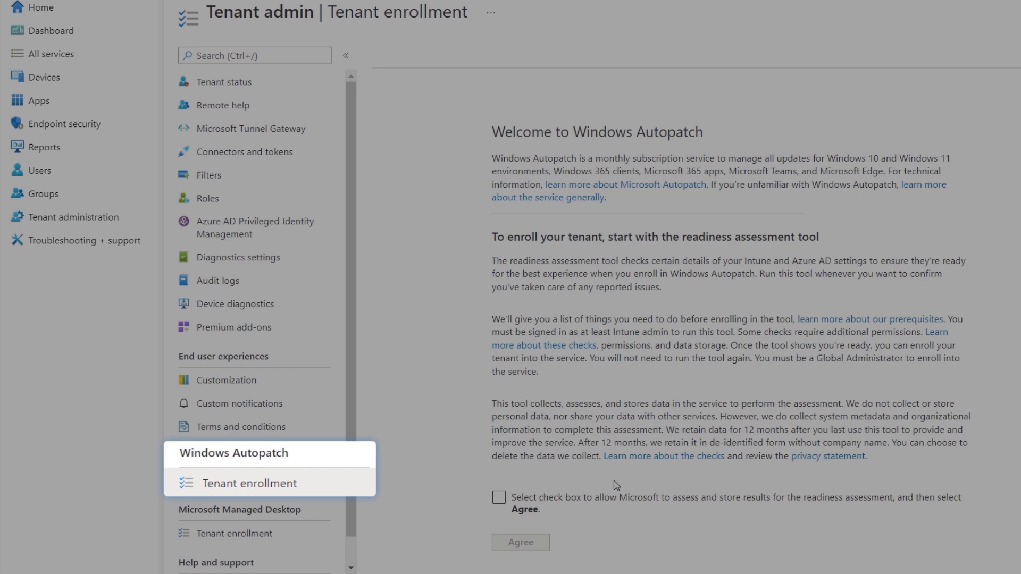
# Step: Consent to and run the readiness assessment, then start enrollment granting Microsoft administrator access
pyautogui.click(498, 497)
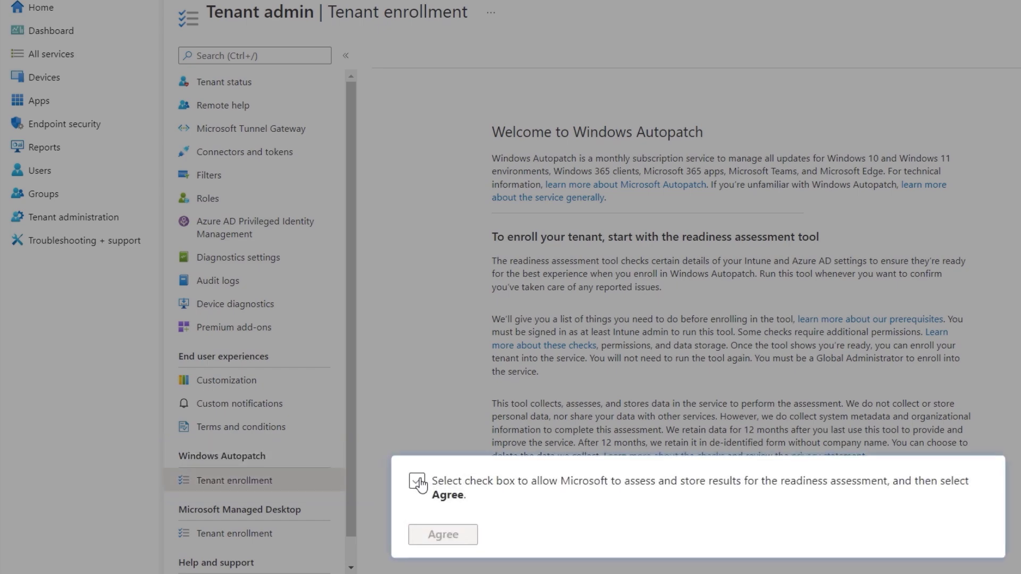
pyautogui.click(420, 532)
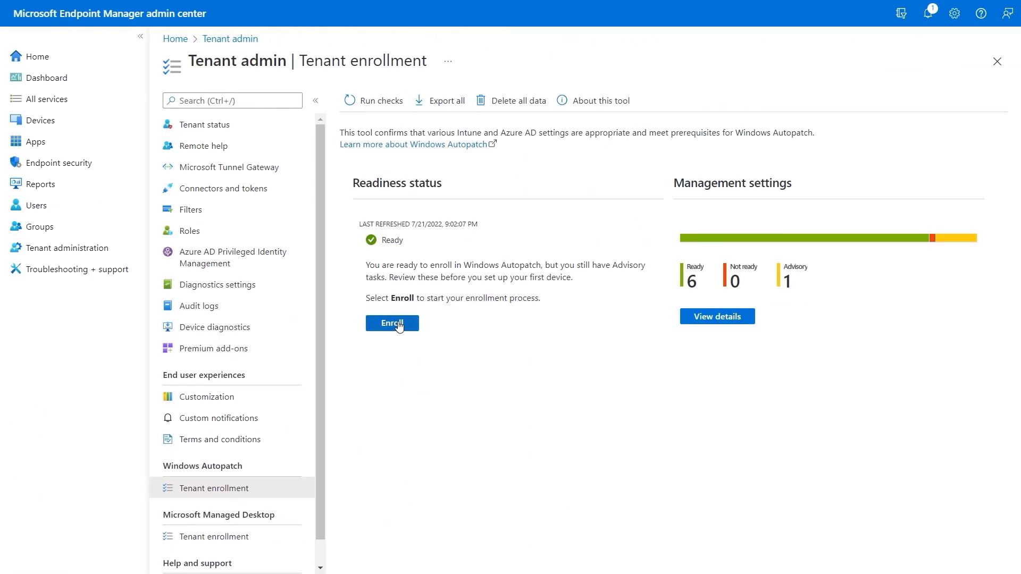
pyautogui.click(410, 325)
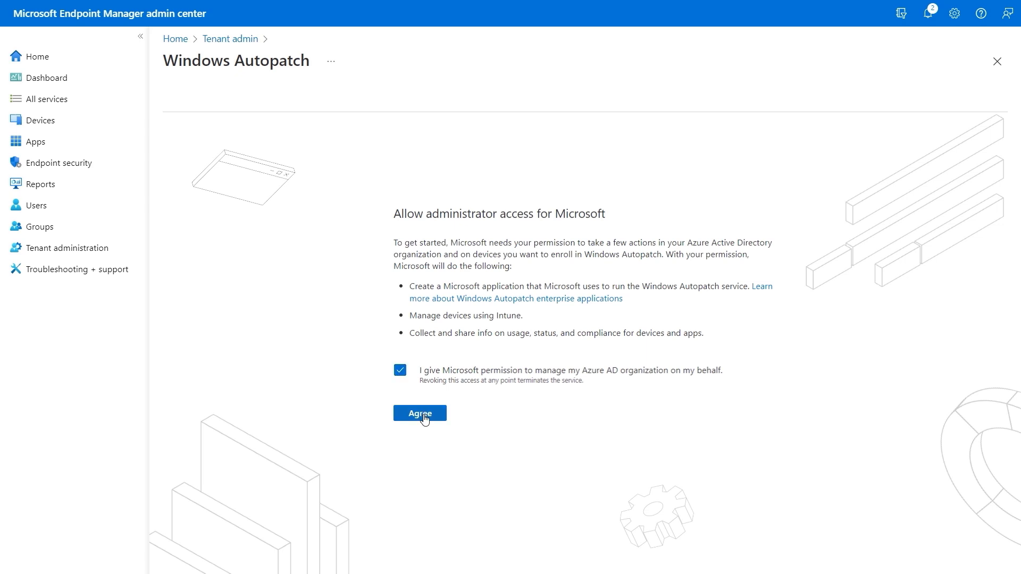
pyautogui.click(425, 417)
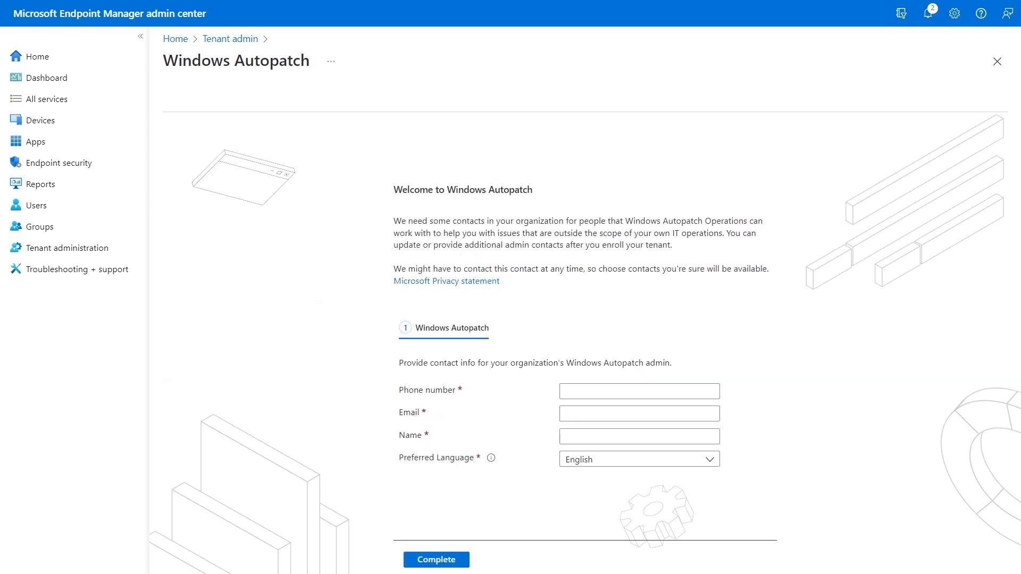
# Step: Enter the admin contact's phone number, e-mail and name, then complete the Autopatch setup
pyautogui.click(638, 392)
pyautogui.hotkey('ctrl', 'v')
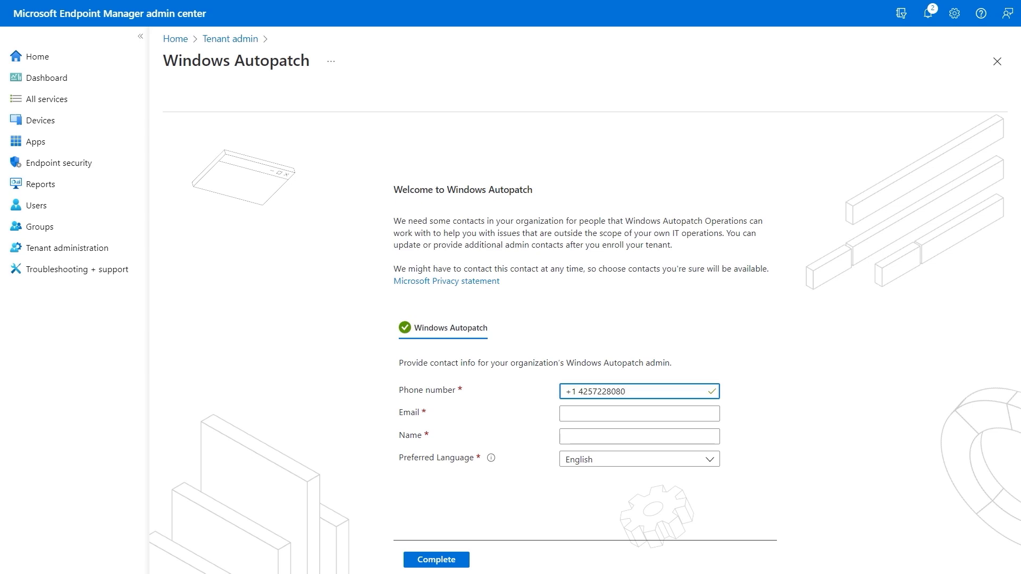
pyautogui.click(637, 414)
pyautogui.write('jeremy@contoso.')
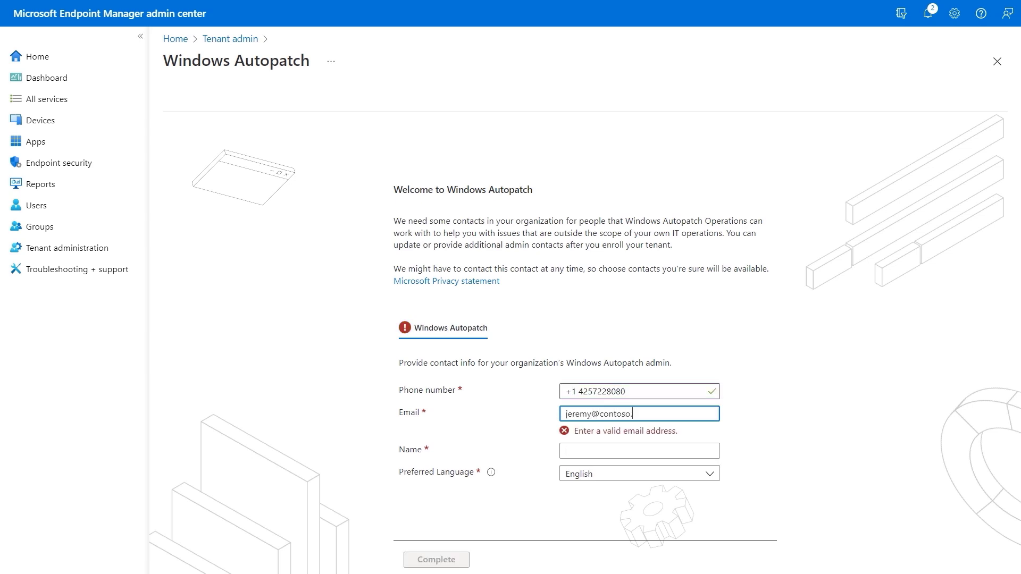
pyautogui.write('com')
pyautogui.click(638, 437)
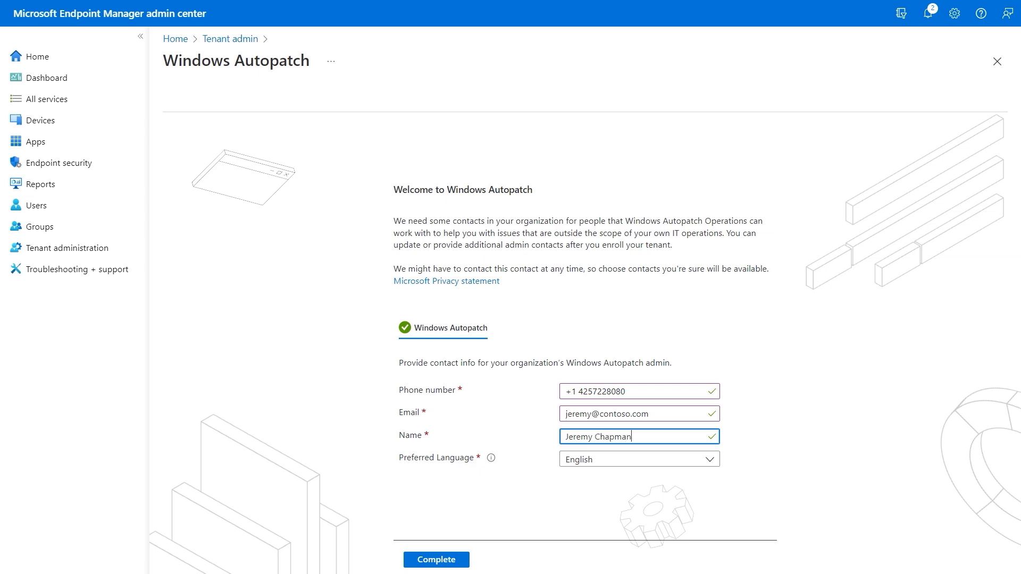
pyautogui.click(464, 565)
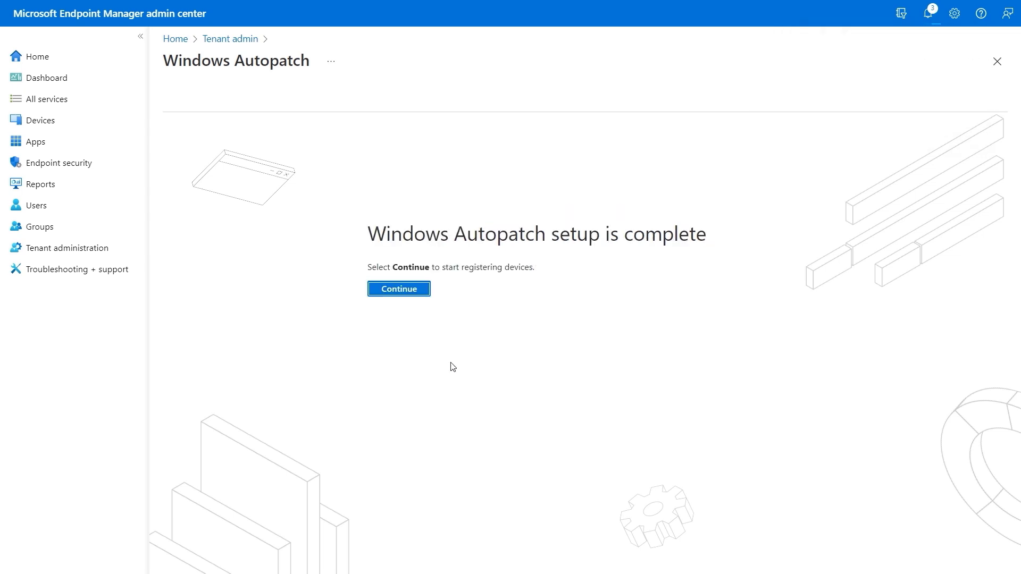
pyautogui.click(405, 280)
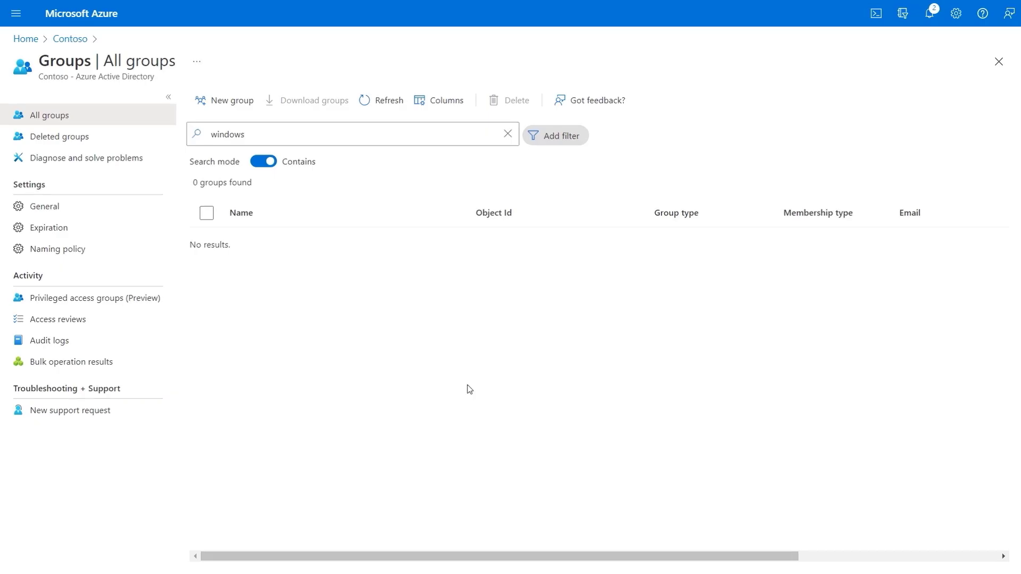
# Step: Refresh the 'windows' group search and open the Windows Autopatch Device Registration group
pyautogui.click(398, 105)
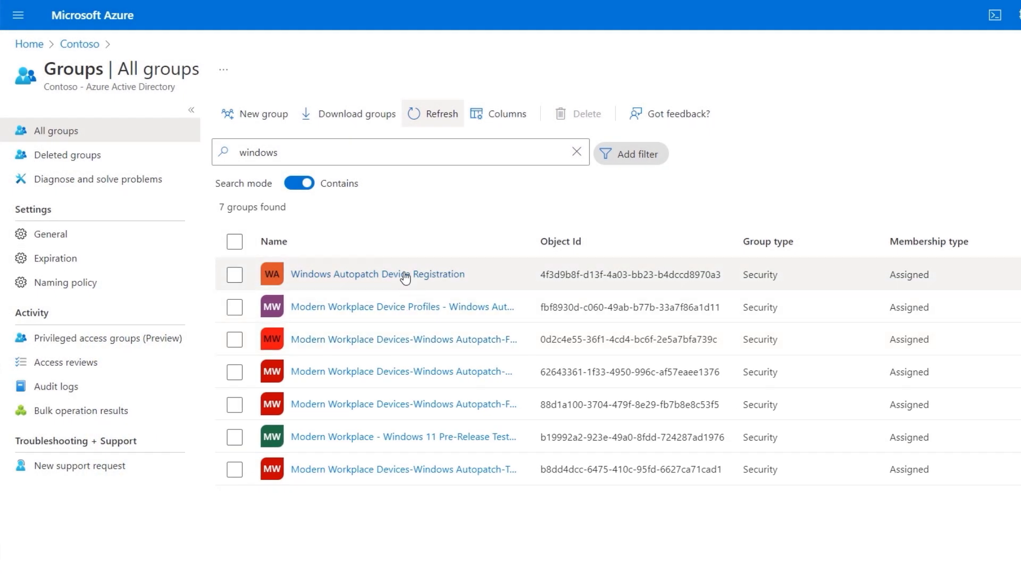
pyautogui.click(405, 274)
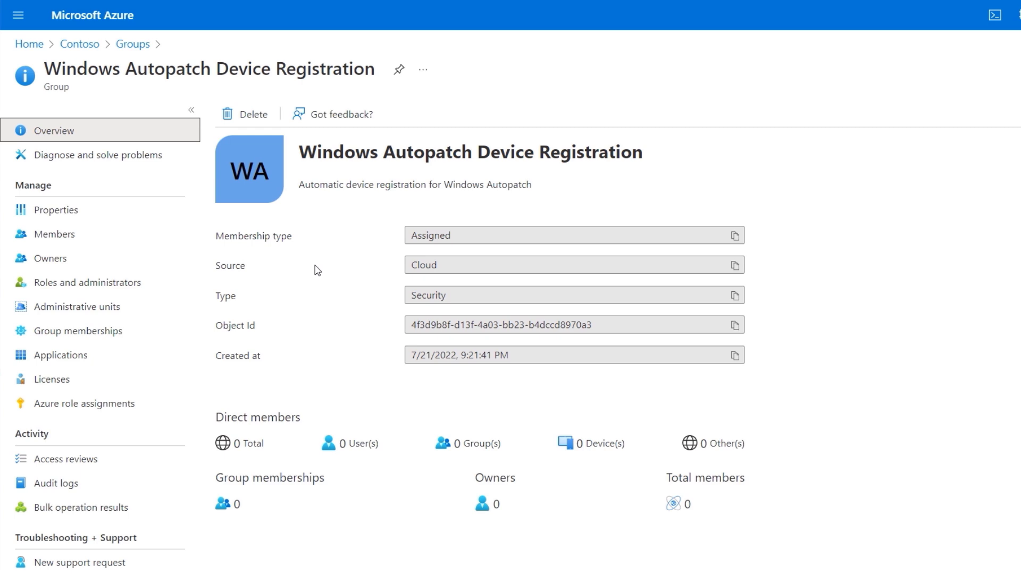
# Step: Check the group's Properties, leaving the membership type set to Assigned
pyautogui.click(146, 214)
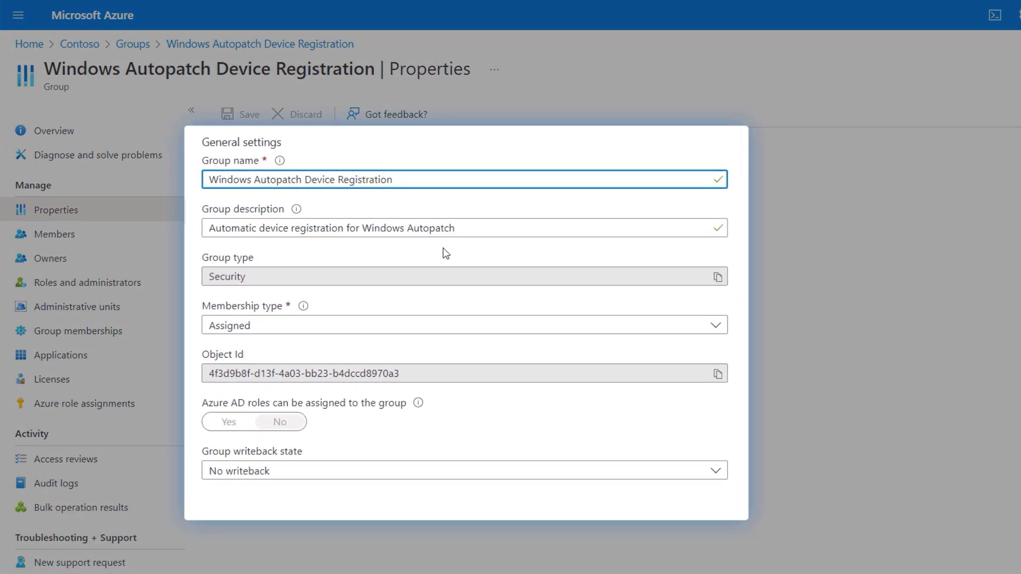
pyautogui.click(534, 325)
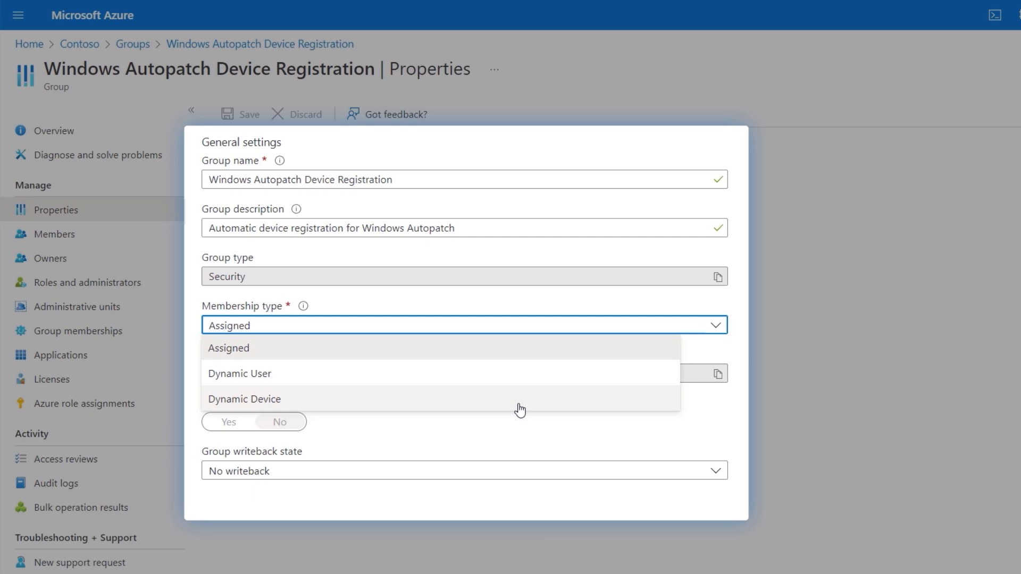
pyautogui.click(523, 349)
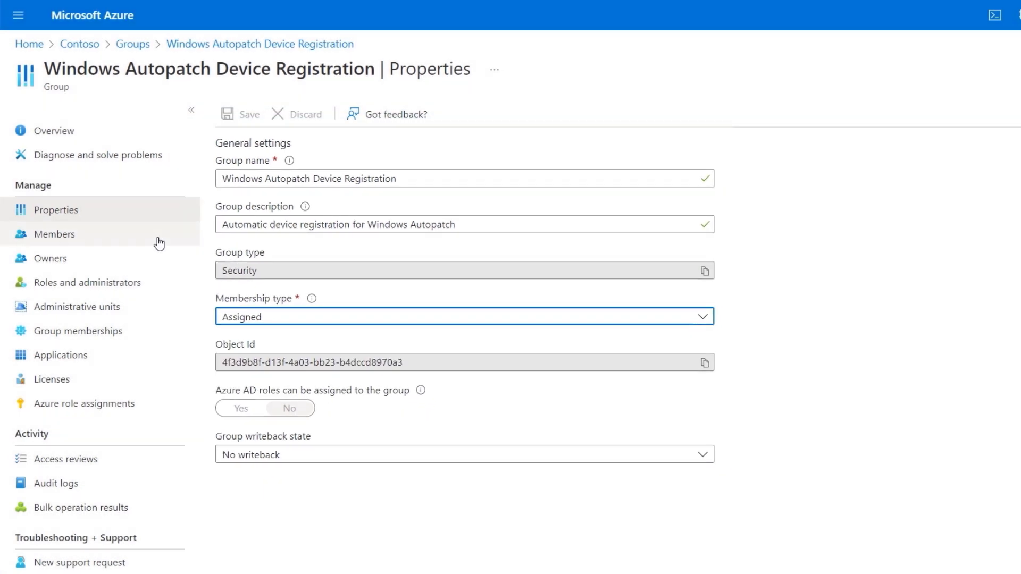
# Step: Add the two Cloud PCs found by searching 'cpc' as group members and refresh the list
pyautogui.click(154, 242)
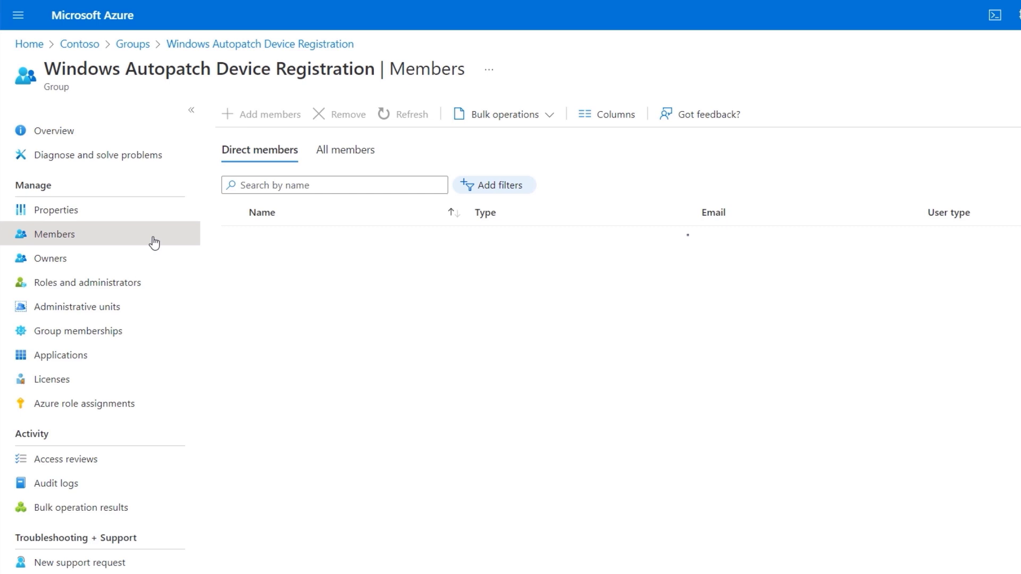
pyautogui.click(274, 114)
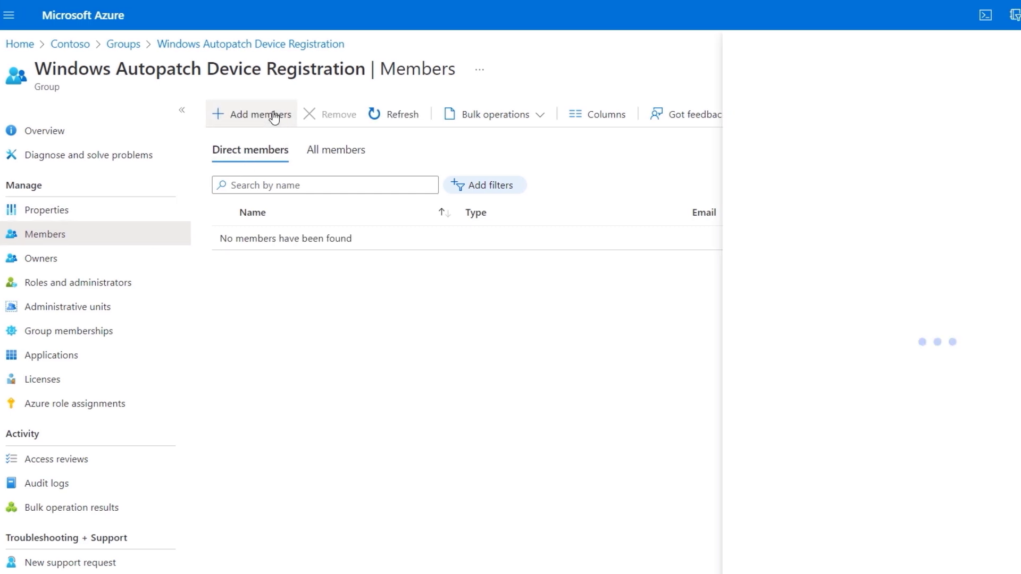
pyautogui.write('cpc')
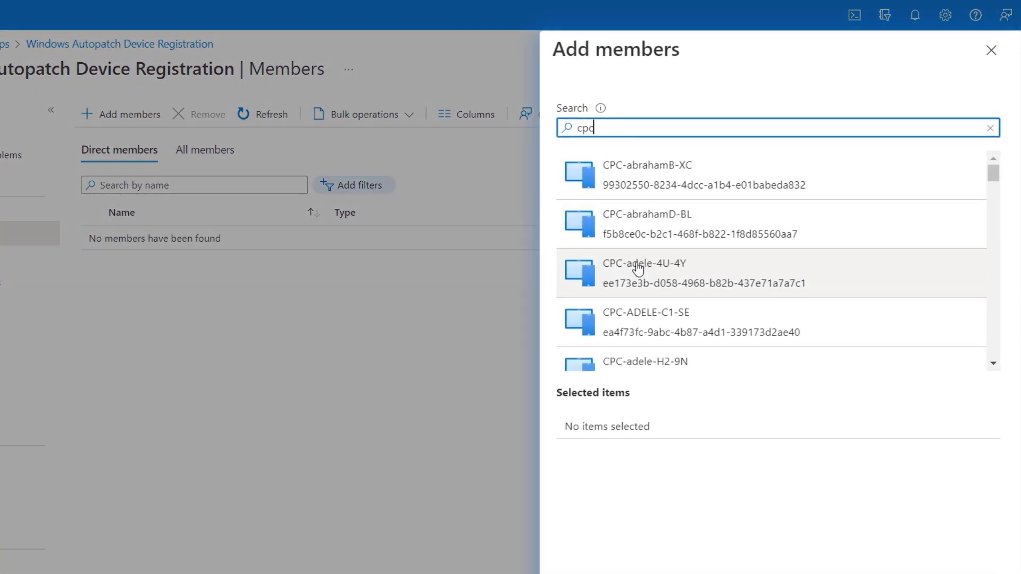
pyautogui.click(639, 322)
pyautogui.scroll(-15, 745, 320)
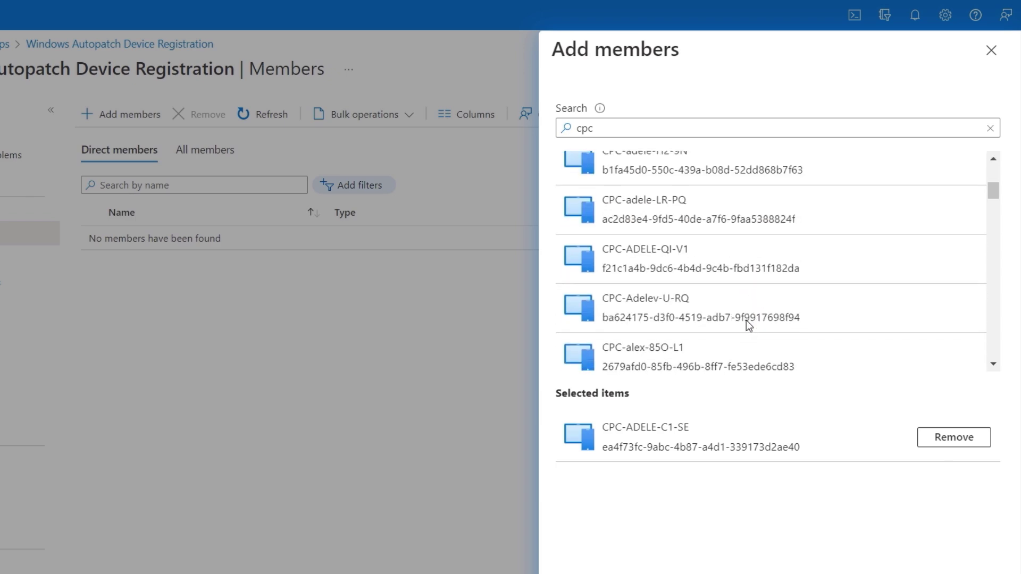
pyautogui.click(641, 130)
pyautogui.write('-mir')
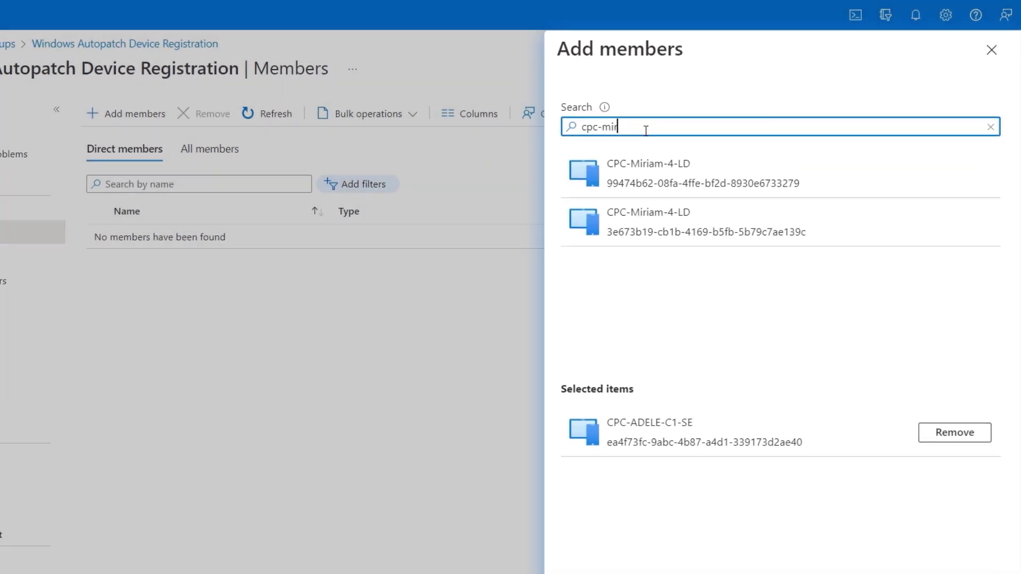
pyautogui.click(691, 173)
pyautogui.click(674, 555)
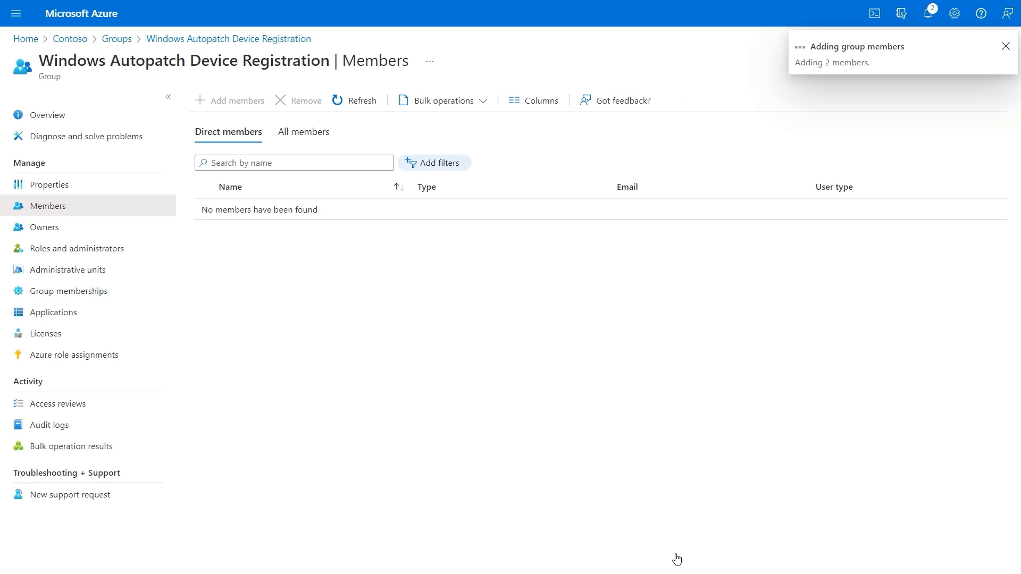
pyautogui.click(366, 99)
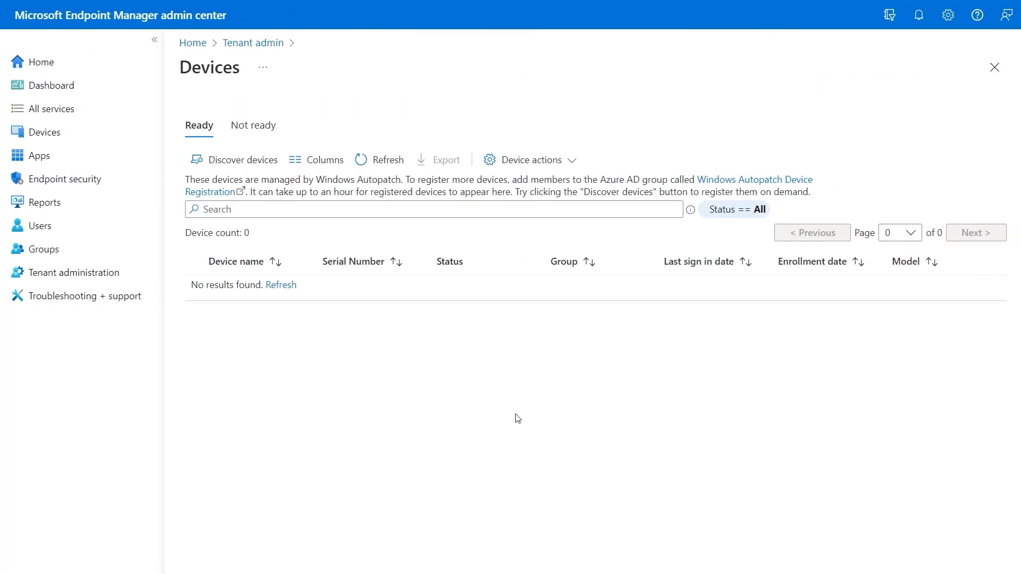
# Step: Discover the registration group's new devices and refresh the Autopatch devices list
pyautogui.click(247, 157)
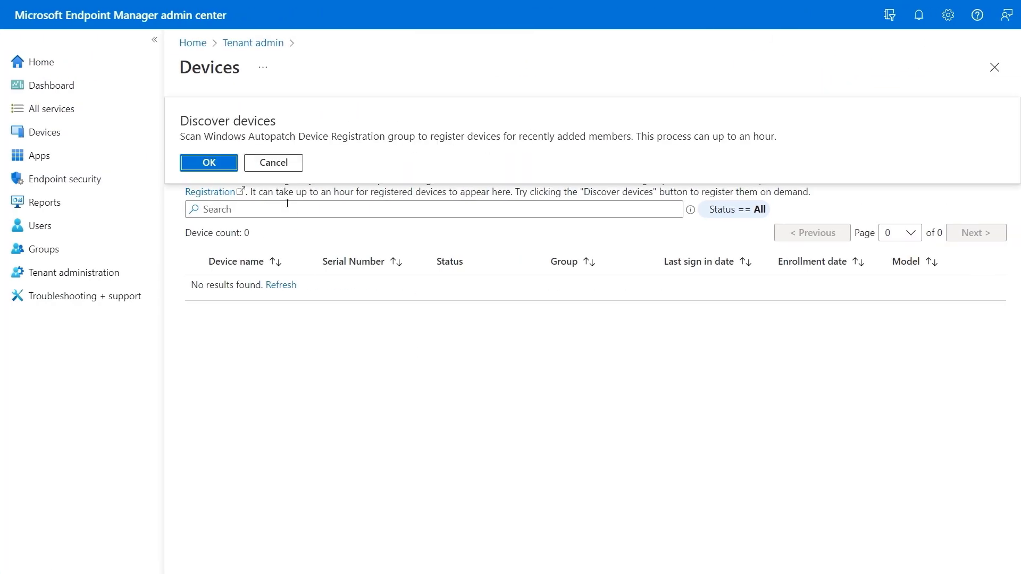
pyautogui.click(224, 163)
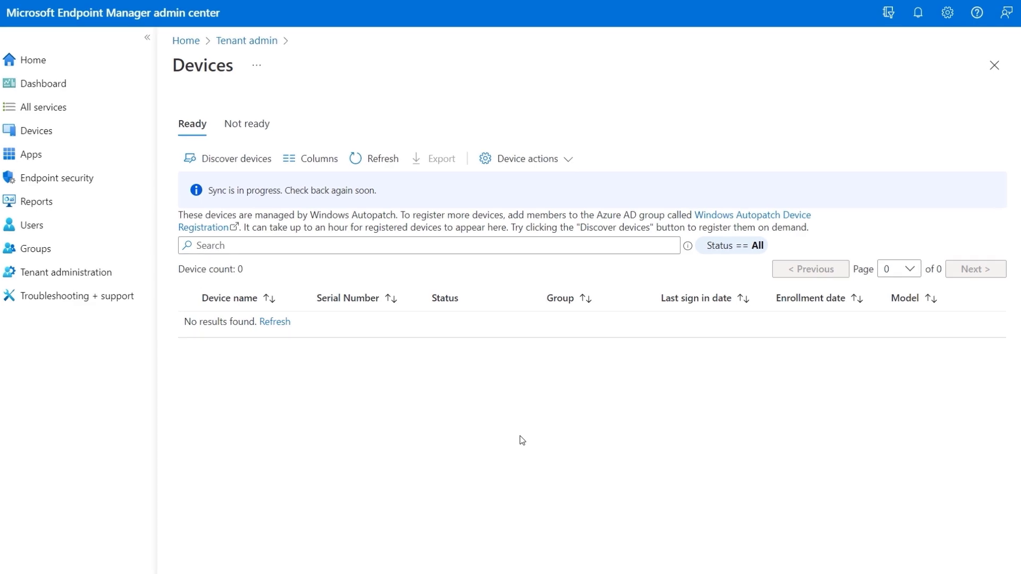
pyautogui.click(152, 325)
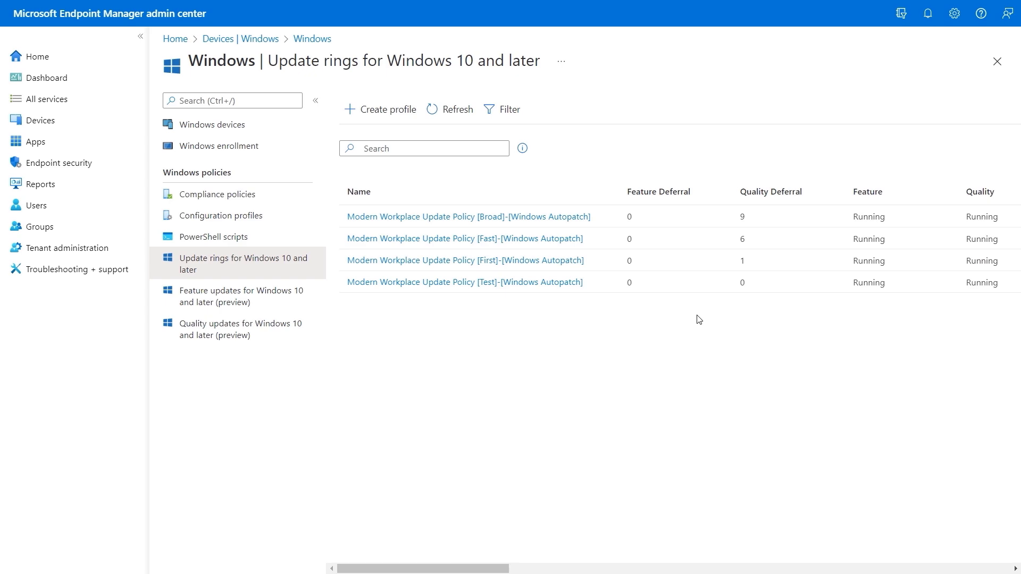
# Step: Open the [Broad]-[Windows Autopatch] policy's properties and scroll through its settings to Assignments
pyautogui.click(577, 219)
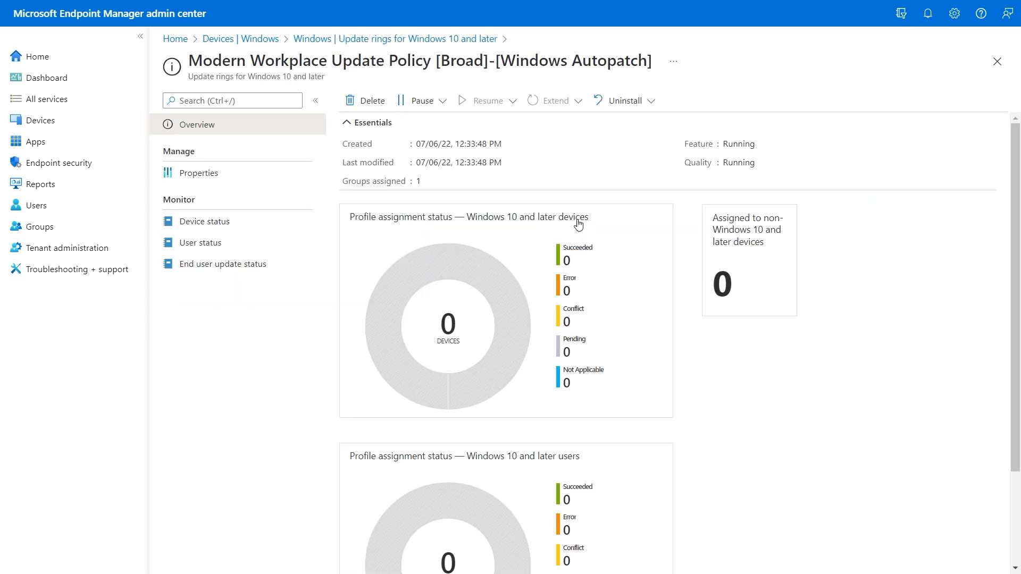
pyautogui.click(220, 172)
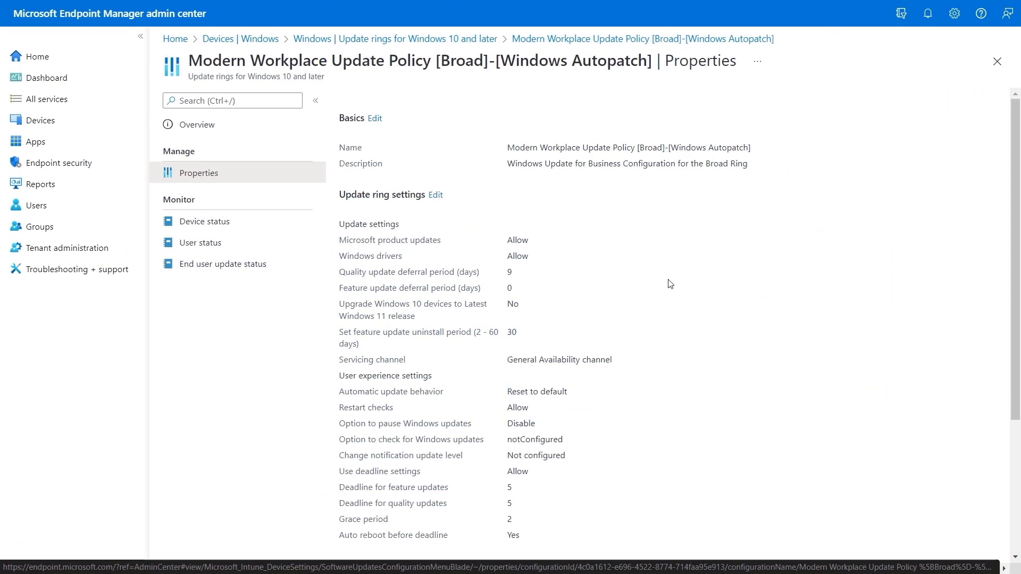
pyautogui.scroll(-2, 670, 283)
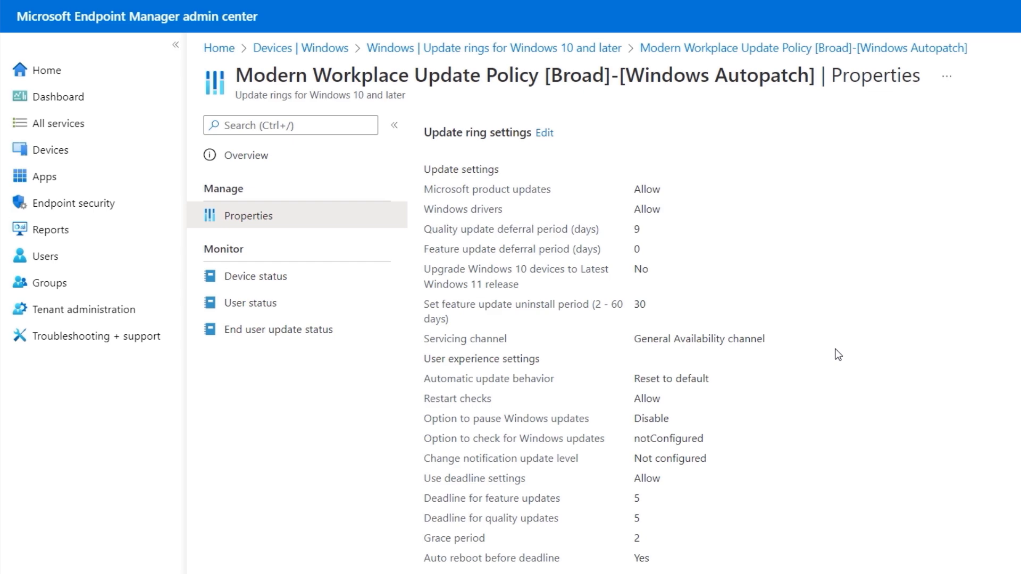
pyautogui.scroll(-1, 838, 354)
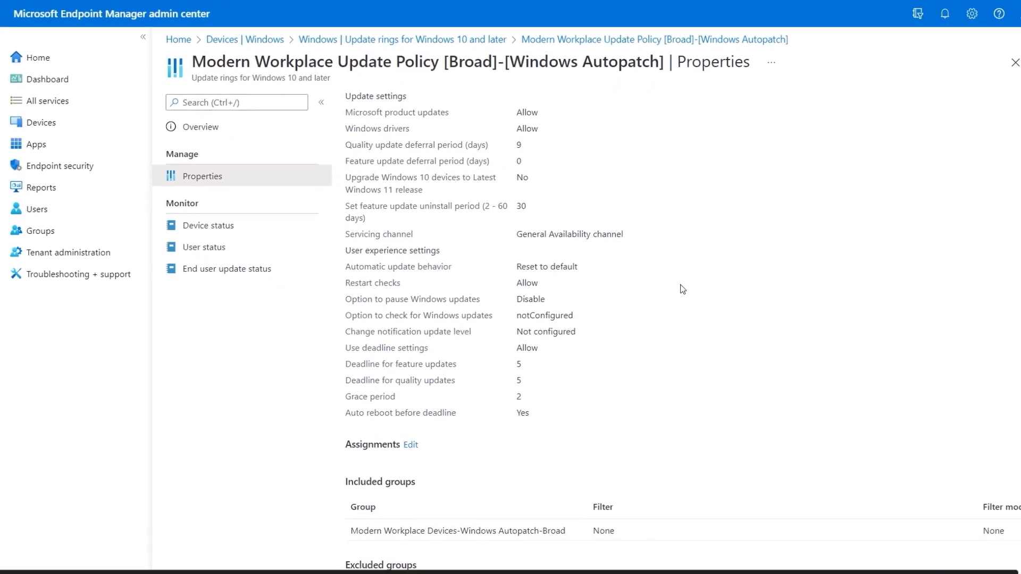
pyautogui.scroll(-2, 683, 289)
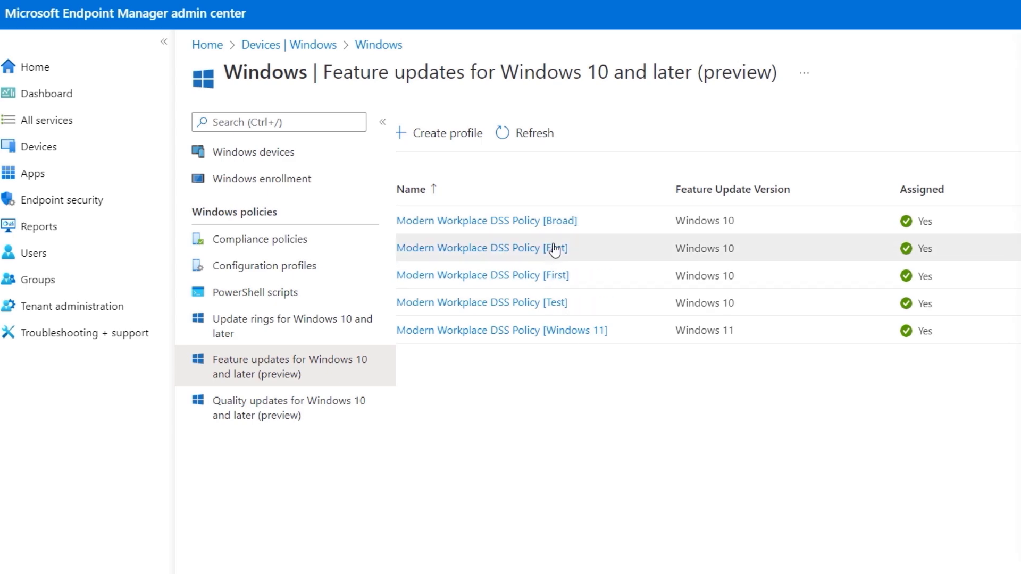
# Step: Go to Feature updates for Windows 10 and later (preview) to list the five DSS policies
pyautogui.click(553, 219)
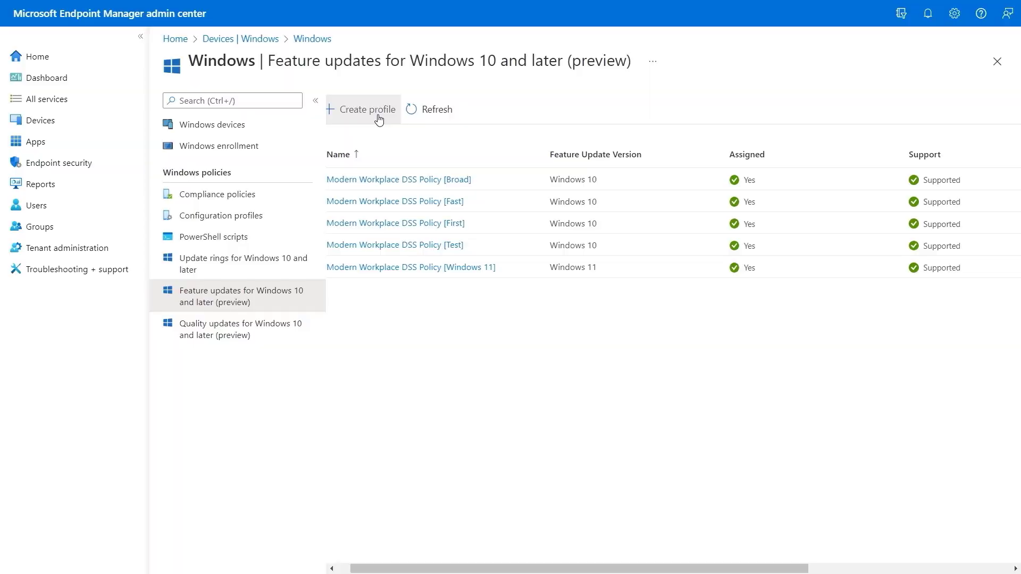
# Step: Start a gradual-rollout feature update profile with the first group available on 02/01/2023
pyautogui.click(367, 109)
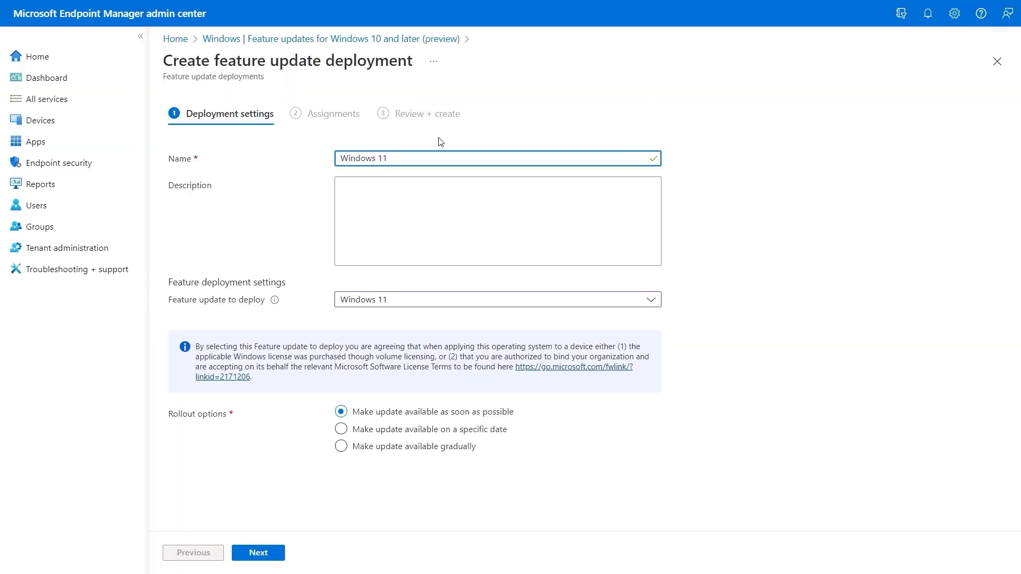
pyautogui.click(372, 449)
pyautogui.scroll(-1, 372, 452)
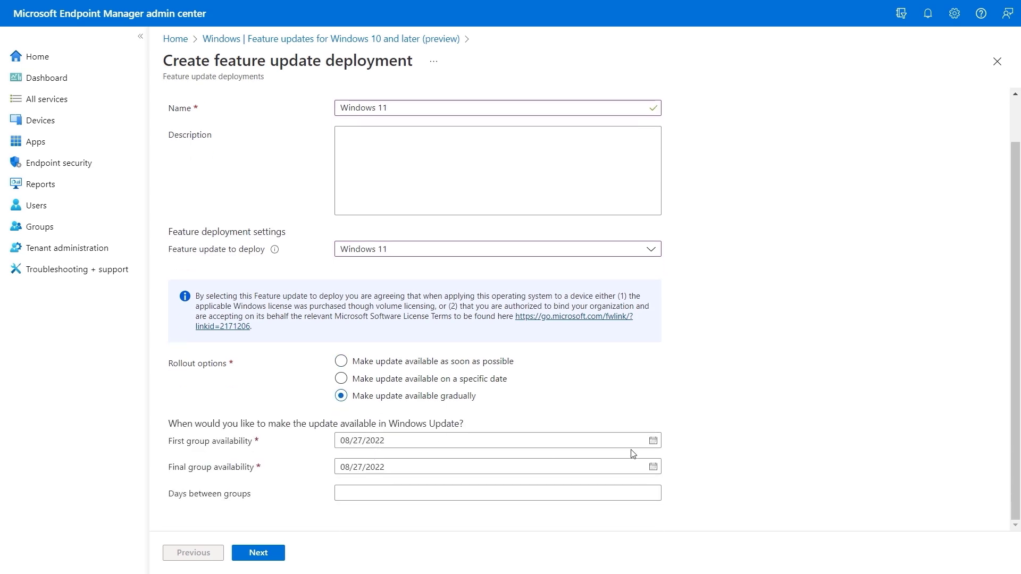
pyautogui.click(657, 444)
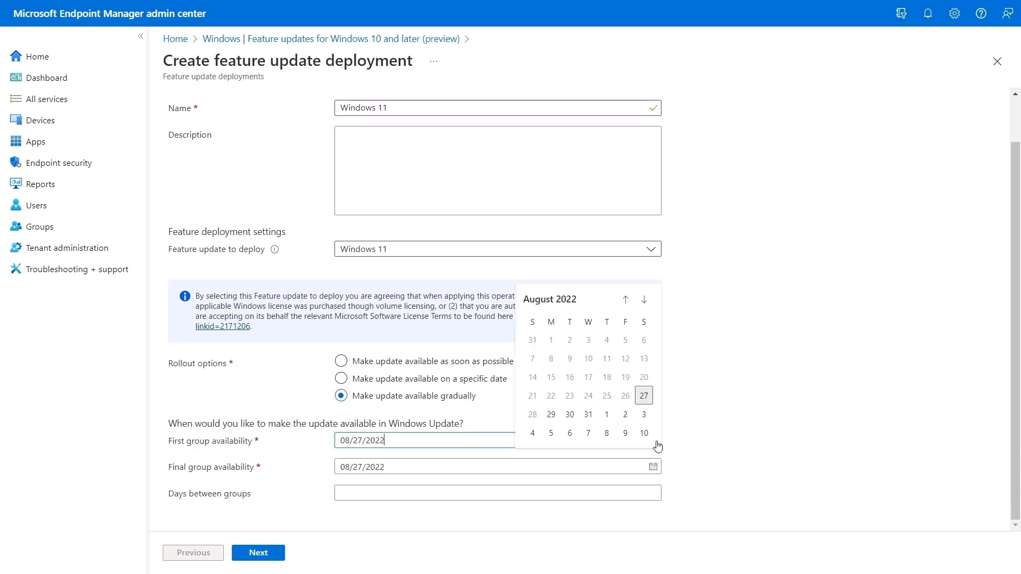
pyautogui.click(644, 301)
pyautogui.click(645, 301)
pyautogui.click(646, 301)
pyautogui.click(646, 301)
pyautogui.click(645, 302)
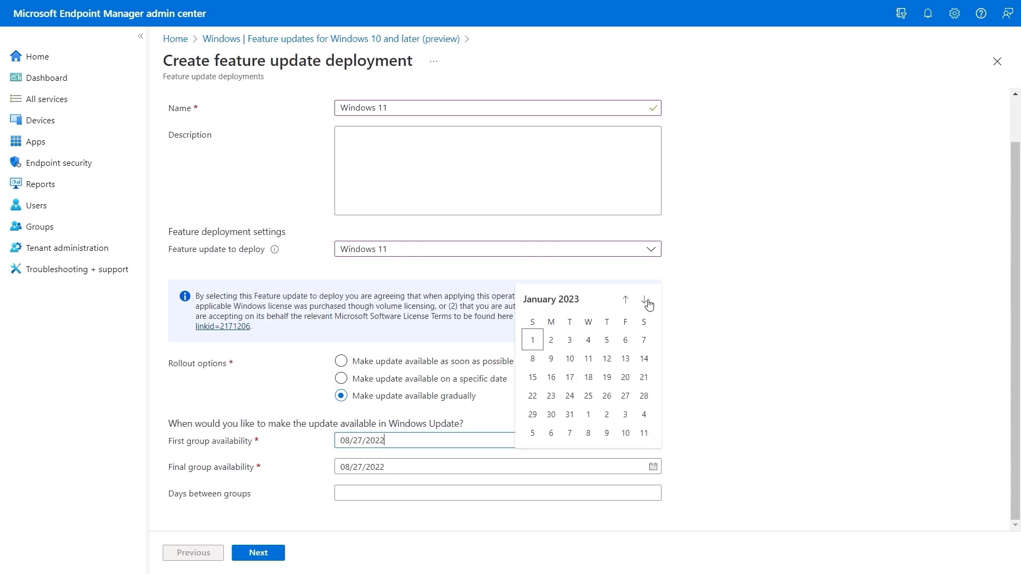
pyautogui.click(645, 302)
pyautogui.click(588, 340)
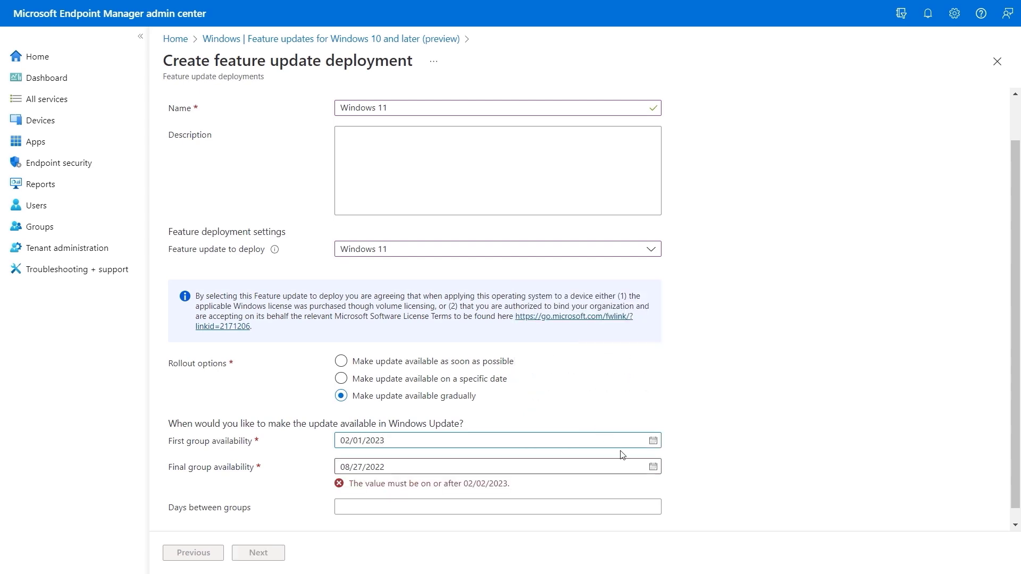
# Step: Set the final group availability to 02/28/2023 with 7 days between groups
pyautogui.click(653, 468)
pyautogui.click(645, 326)
pyautogui.click(644, 326)
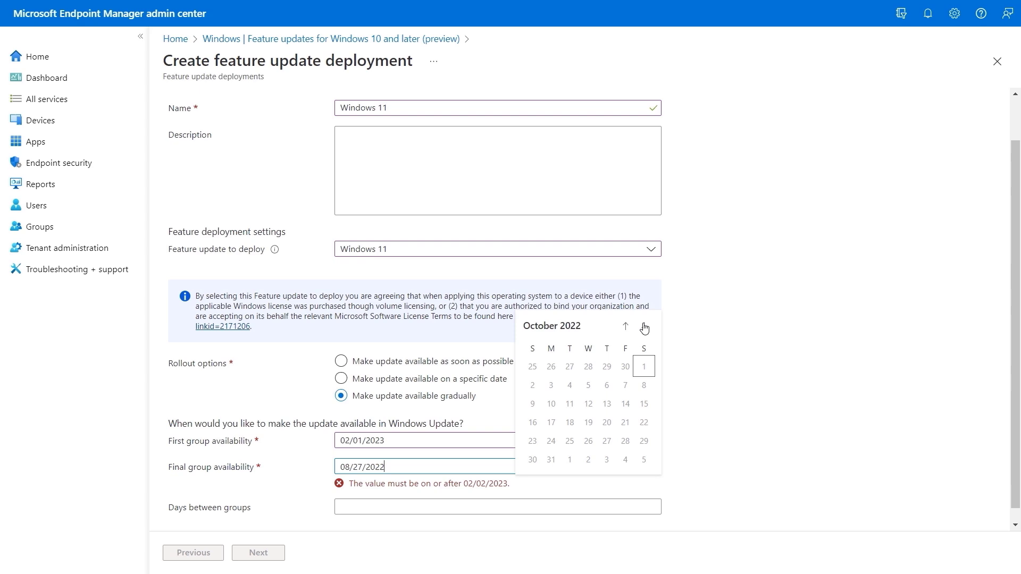
pyautogui.click(644, 326)
pyautogui.click(644, 326)
pyautogui.click(644, 326)
pyautogui.click(644, 326)
pyautogui.click(570, 440)
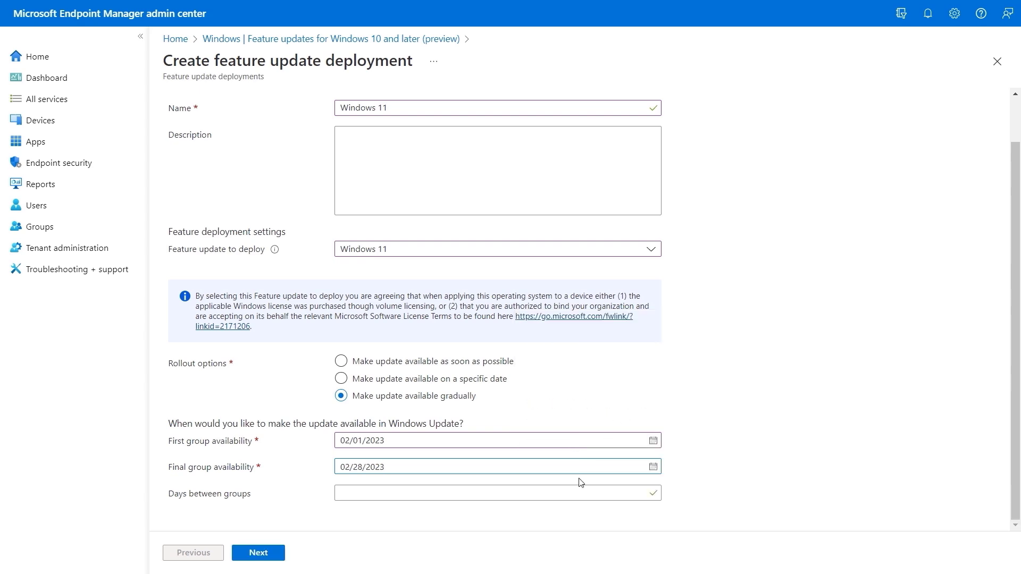
pyautogui.click(614, 494)
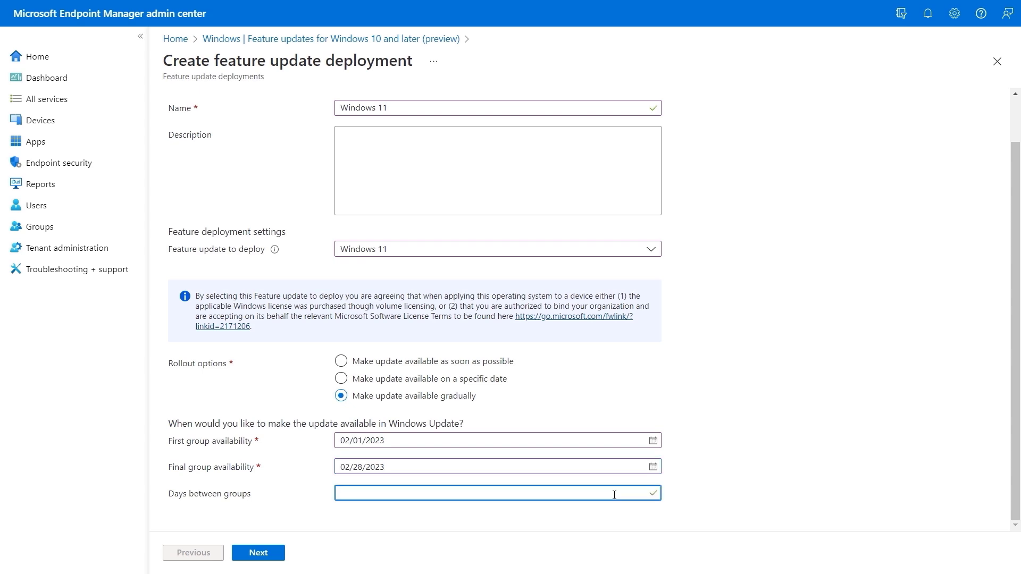
pyautogui.click(611, 515)
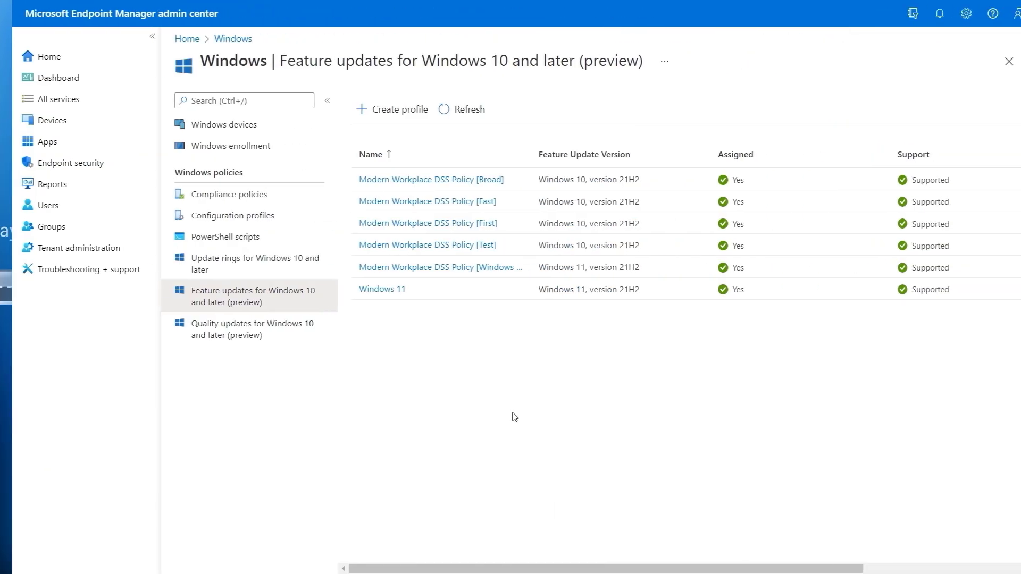
# Step: Open the Quality updates for Windows 10 and later (preview) page, which shows no policies
pyautogui.click(298, 344)
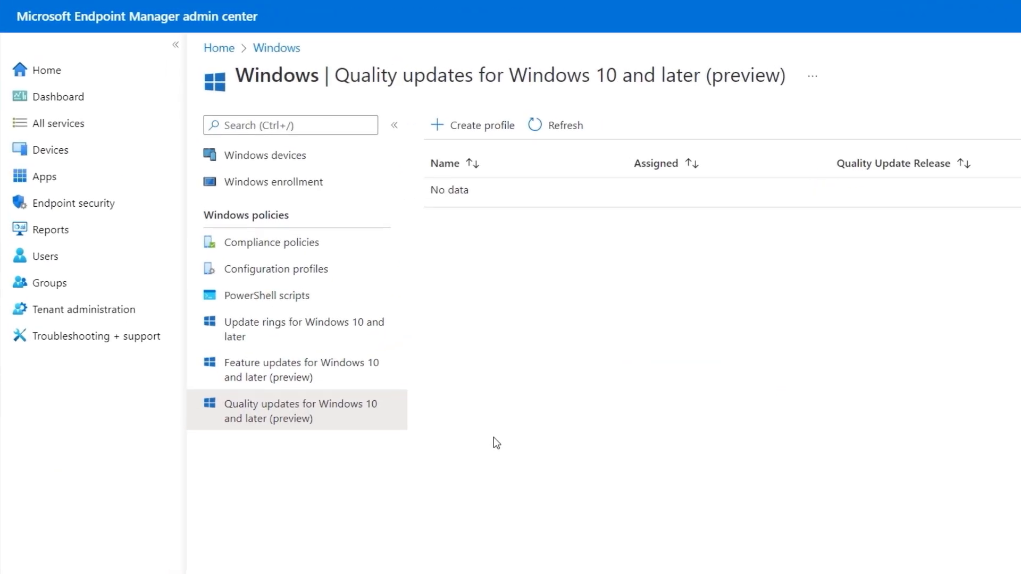